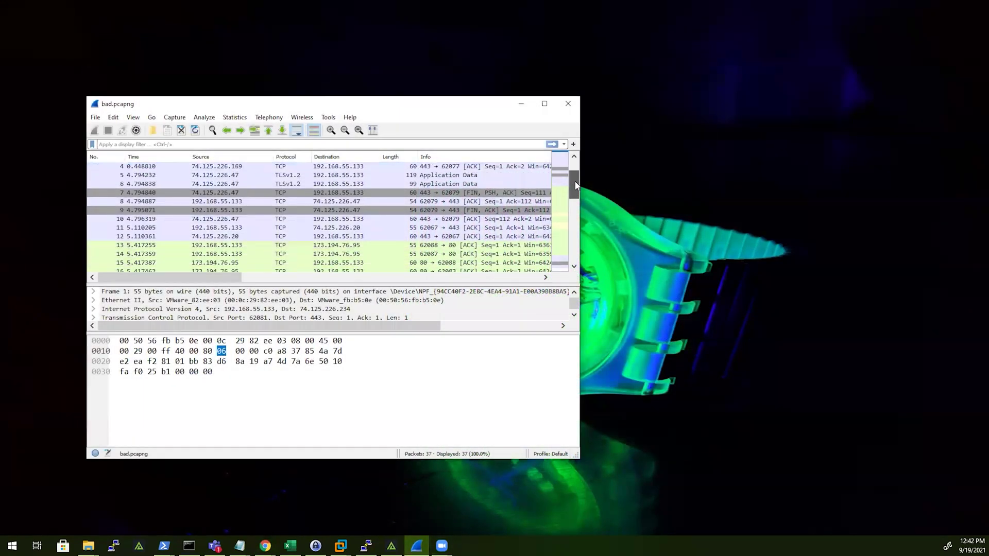
{"action": "scroll", "coordinate": [575, 190], "scroll_direction": "down", "scroll_amount": 3}
Run a Polarity search for moonclient2.
{"action": "left_click_drag", "start_coordinate": [575, 190], "coordinate": [575, 203]}
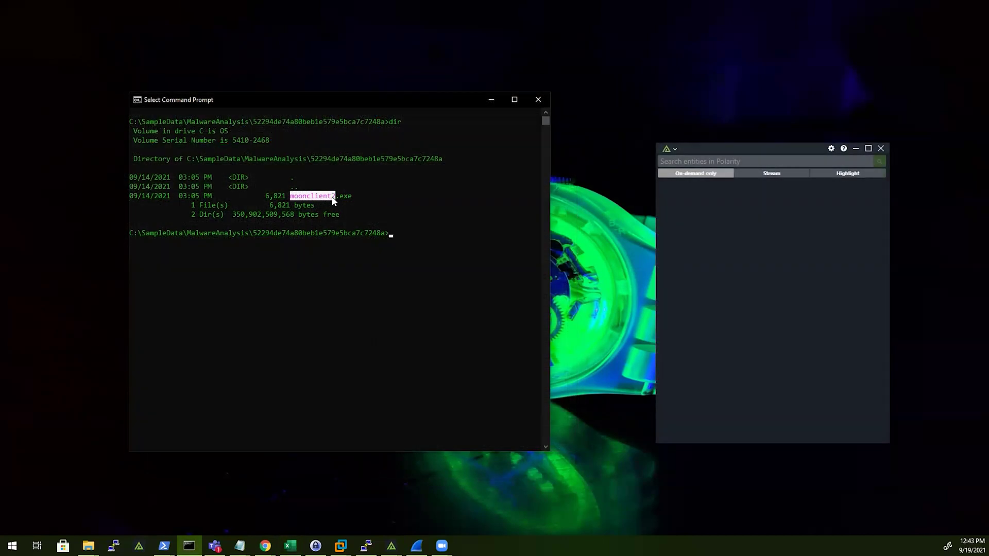
{"action": "left_click", "coordinate": [695, 161]}
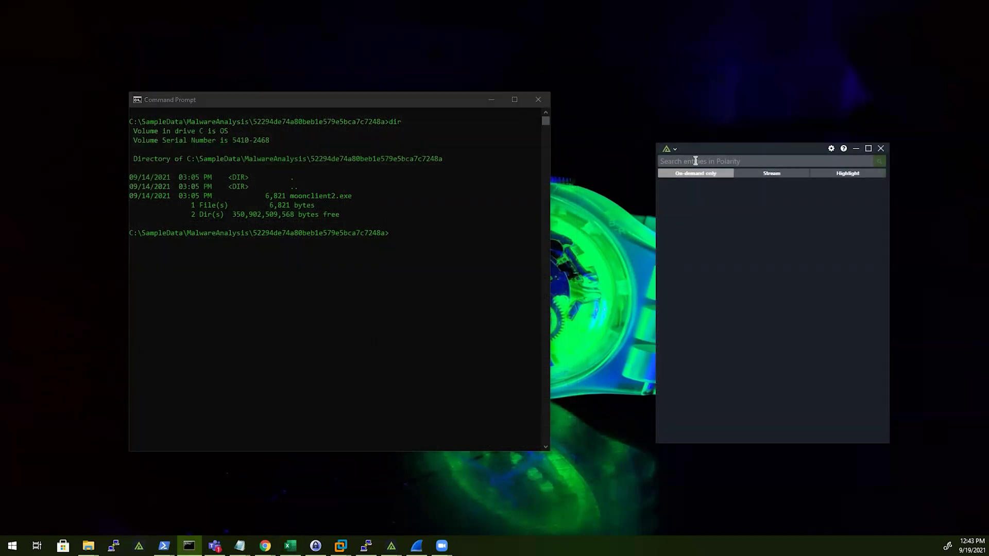
{"action": "key", "text": "Return"}
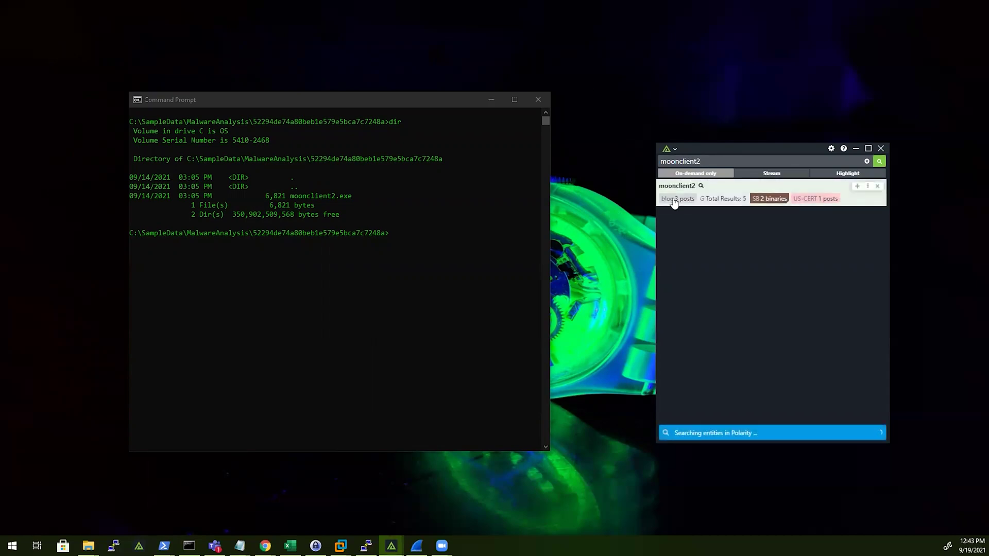
Expand the moonclient2 result and view its Google and Sandbox results.
{"action": "left_click", "coordinate": [674, 201]}
{"action": "left_click", "coordinate": [699, 202]}
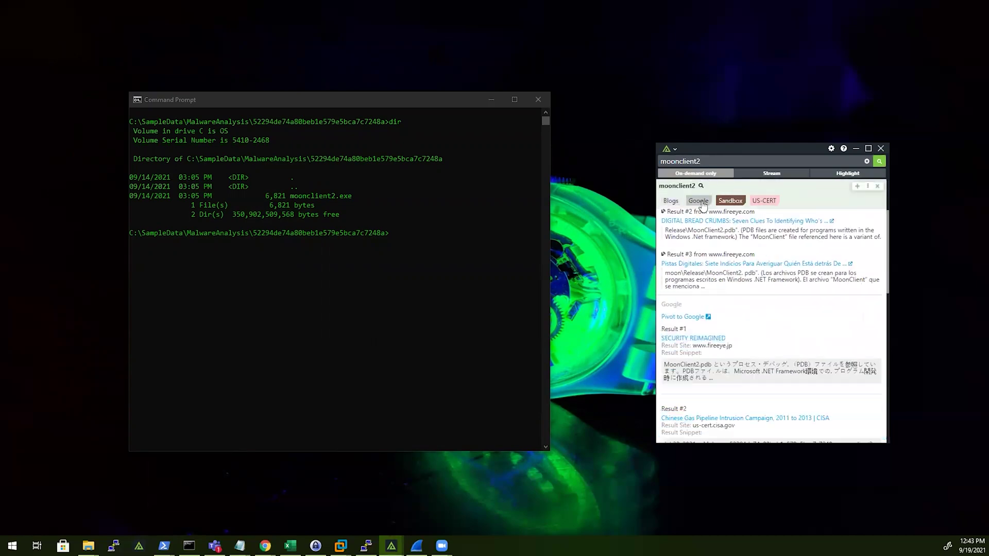
{"action": "left_click", "coordinate": [729, 202]}
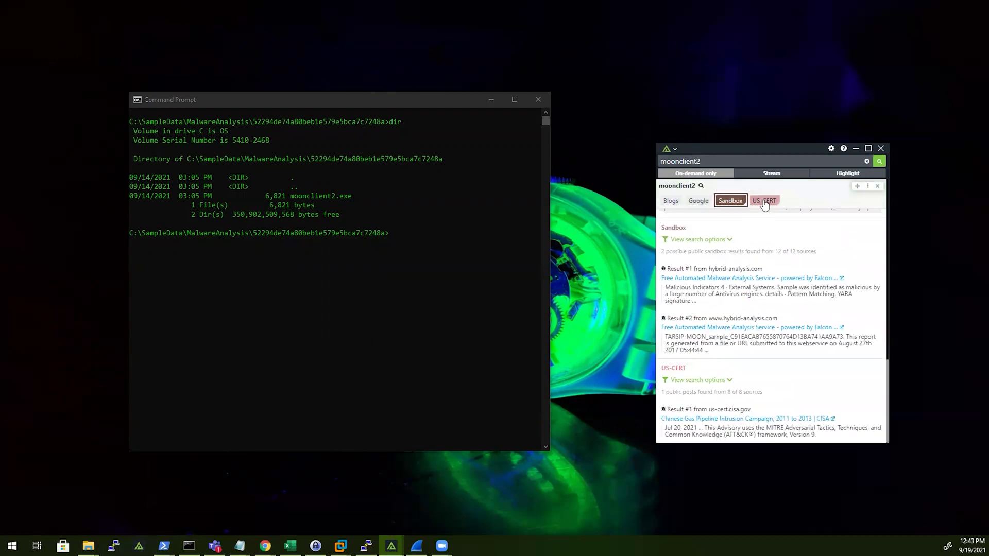
Open the US-CERT gas pipeline advisory and select the moonclient2.exe MD5 hash.
{"action": "left_click", "coordinate": [721, 422]}
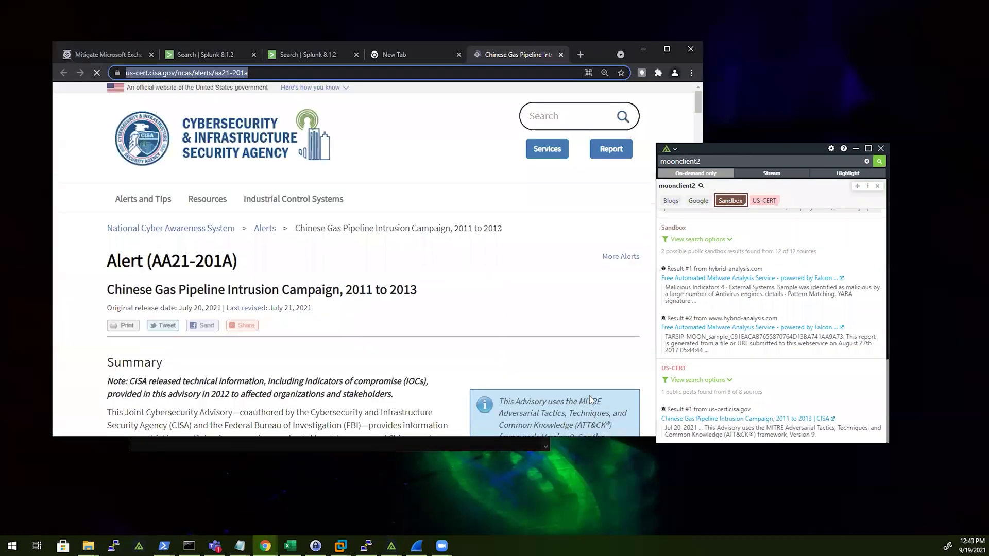
{"action": "scroll", "coordinate": [531, 319], "scroll_direction": "down", "scroll_amount": 3}
{"action": "scroll", "coordinate": [503, 309], "scroll_direction": "down", "scroll_amount": 5}
{"action": "scroll", "coordinate": [464, 302], "scroll_direction": "down", "scroll_amount": 5}
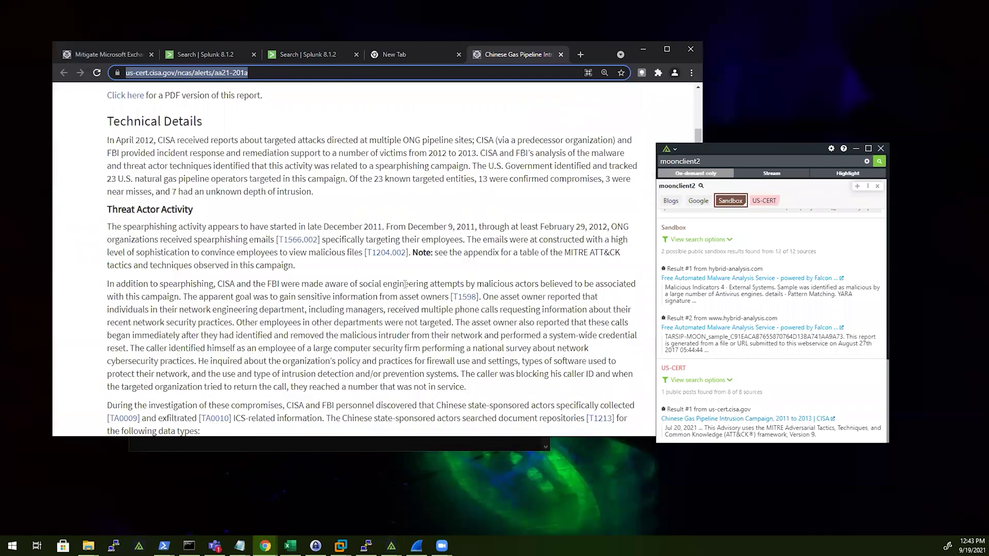
{"action": "scroll", "coordinate": [404, 287], "scroll_direction": "down", "scroll_amount": 5}
{"action": "scroll", "coordinate": [402, 288], "scroll_direction": "down", "scroll_amount": 5}
{"action": "scroll", "coordinate": [396, 292], "scroll_direction": "down", "scroll_amount": 5}
{"action": "scroll", "coordinate": [391, 297], "scroll_direction": "down", "scroll_amount": 5}
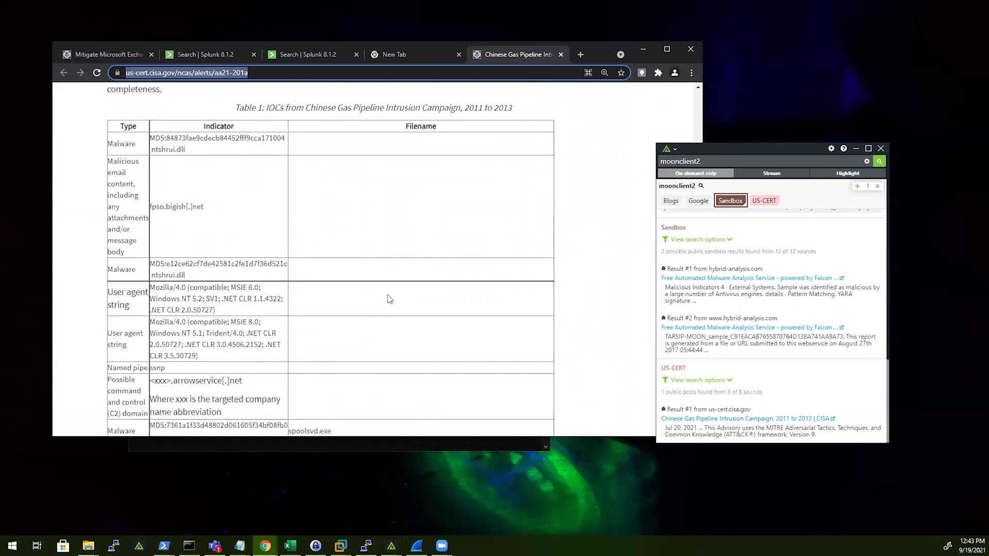
{"action": "scroll", "coordinate": [387, 300], "scroll_direction": "down", "scroll_amount": 5}
{"action": "scroll", "coordinate": [388, 299], "scroll_direction": "down", "scroll_amount": 1}
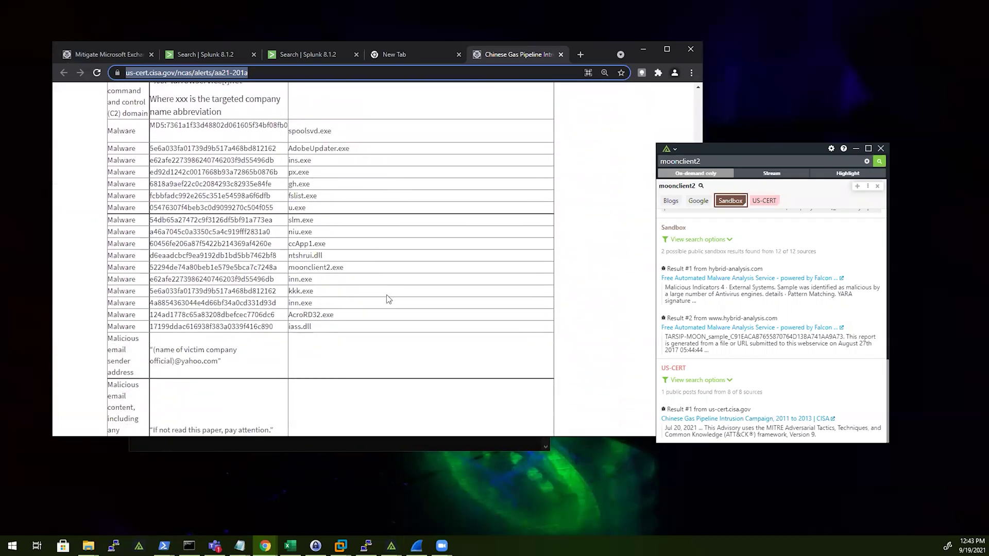
{"action": "double_click", "coordinate": [235, 267]}
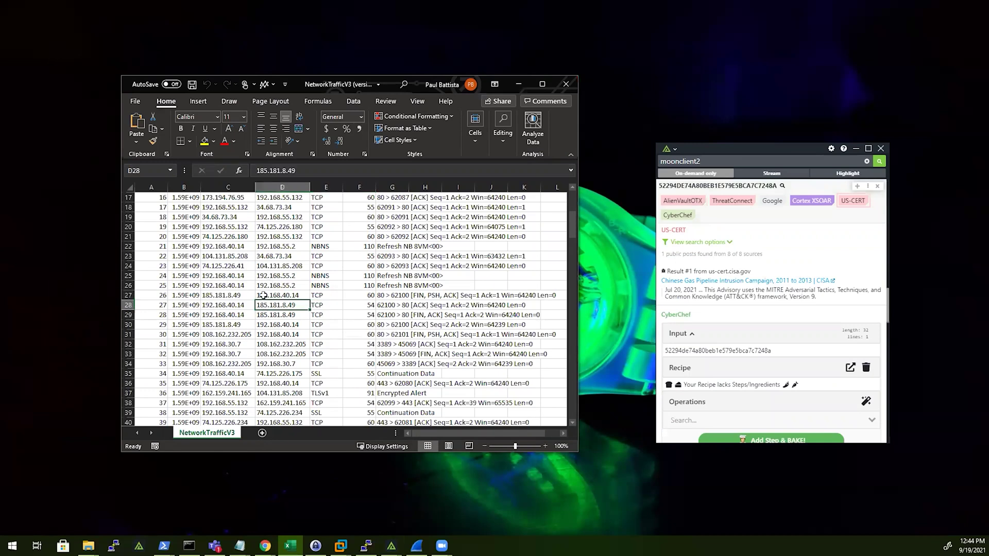
Copy IP 185.181.8.49 and review its Analyst Telemetry, ThreatConnect, TruSTAR and Chronicle Backstory results.
{"action": "key", "text": "ctrl+c"}
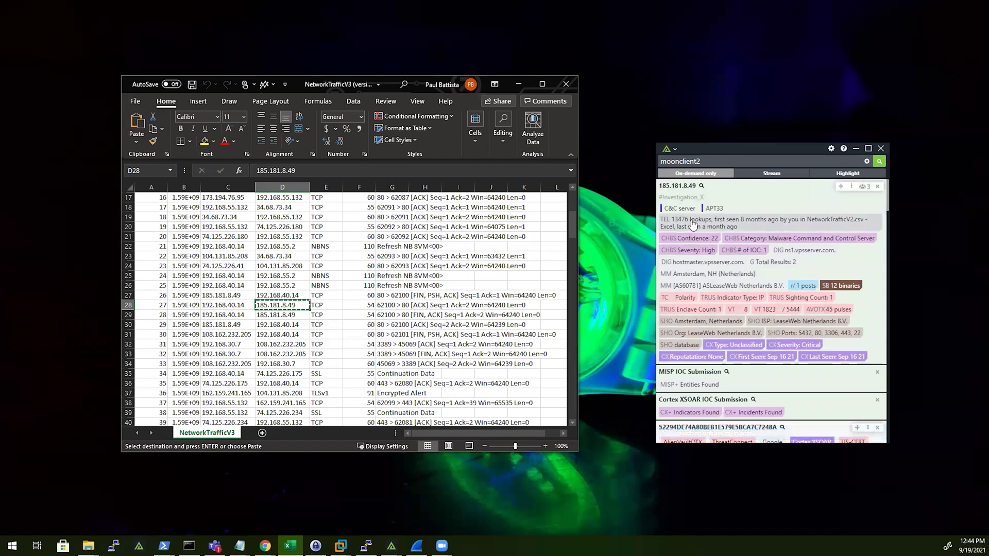
{"action": "left_click", "coordinate": [694, 222]}
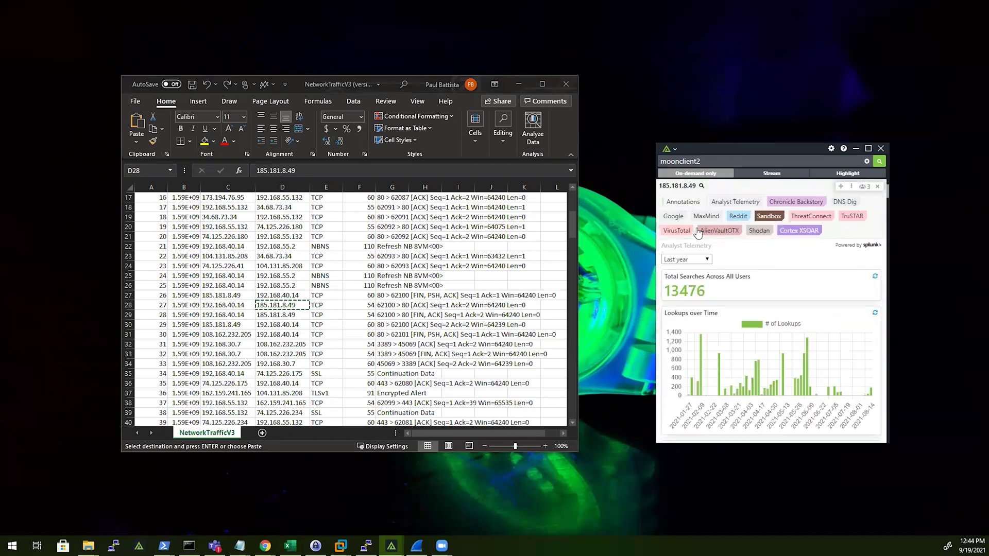
{"action": "scroll", "coordinate": [742, 316], "scroll_direction": "down", "scroll_amount": 5}
{"action": "scroll", "coordinate": [744, 323], "scroll_direction": "down", "scroll_amount": 3}
{"action": "scroll", "coordinate": [744, 324], "scroll_direction": "down", "scroll_amount": 3}
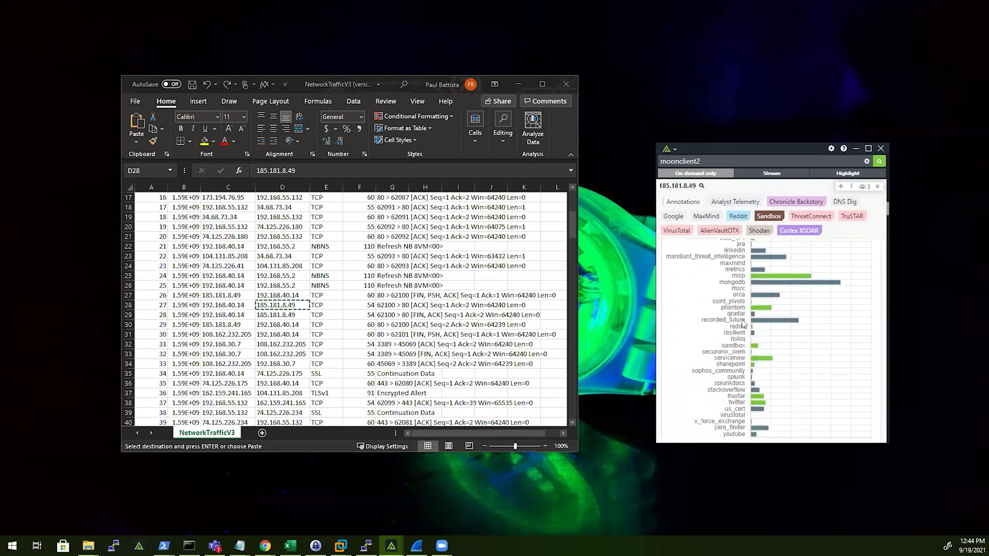
{"action": "scroll", "coordinate": [744, 321], "scroll_direction": "down", "scroll_amount": 1}
{"action": "scroll", "coordinate": [744, 318], "scroll_direction": "down", "scroll_amount": 1}
{"action": "left_click", "coordinate": [815, 218]}
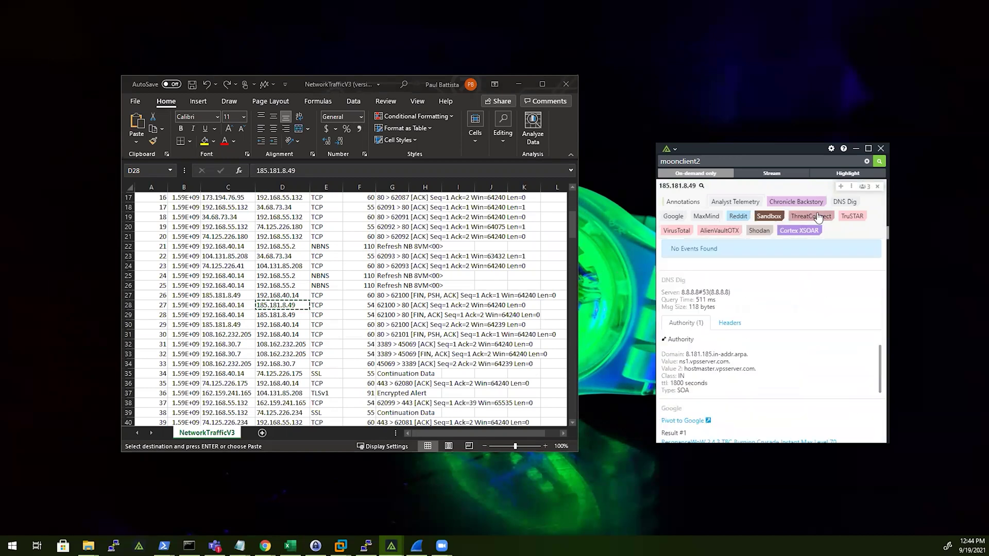
{"action": "left_click", "coordinate": [851, 217]}
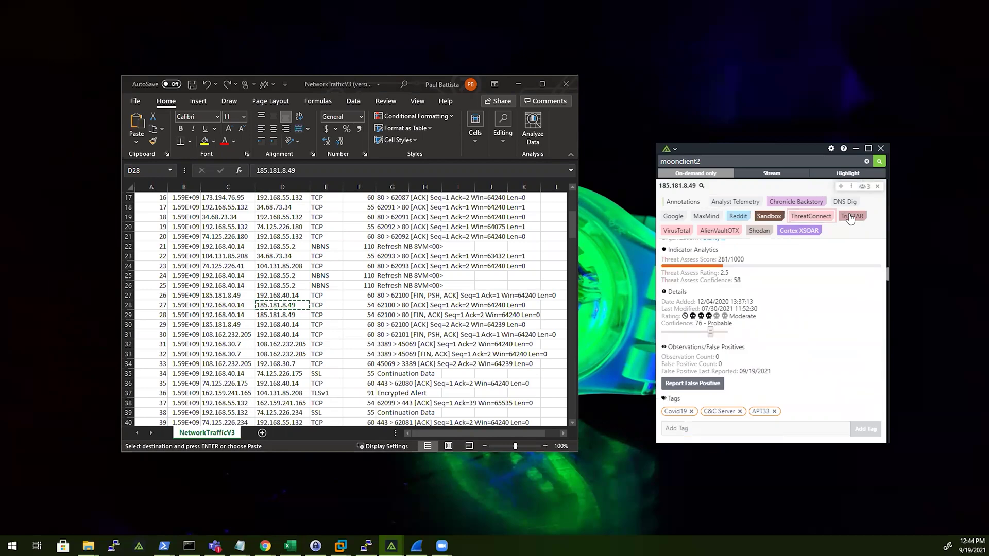
{"action": "left_click", "coordinate": [802, 205]}
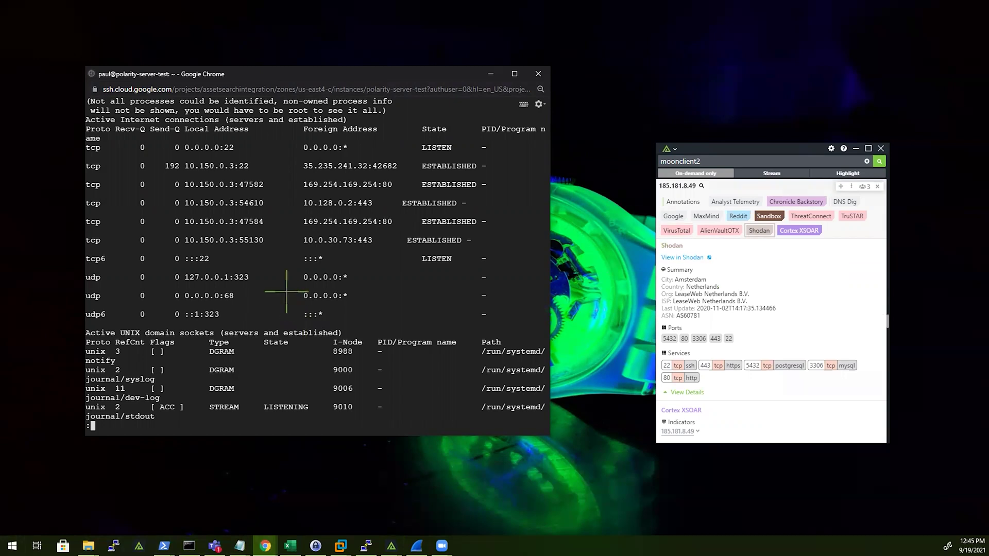
Capture the netstat line with 10.150.0.3 and 10.0.30.73, then turn on Highlight mode.
{"action": "left_click_drag", "start_coordinate": [183, 230], "coordinate": [302, 232]}
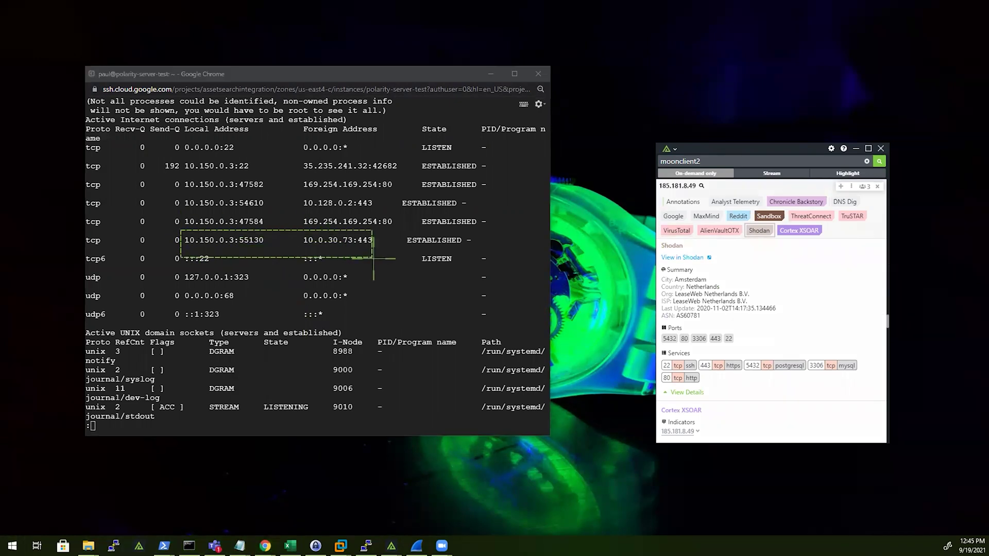
{"action": "left_click_drag", "start_coordinate": [387, 253], "coordinate": [390, 261]}
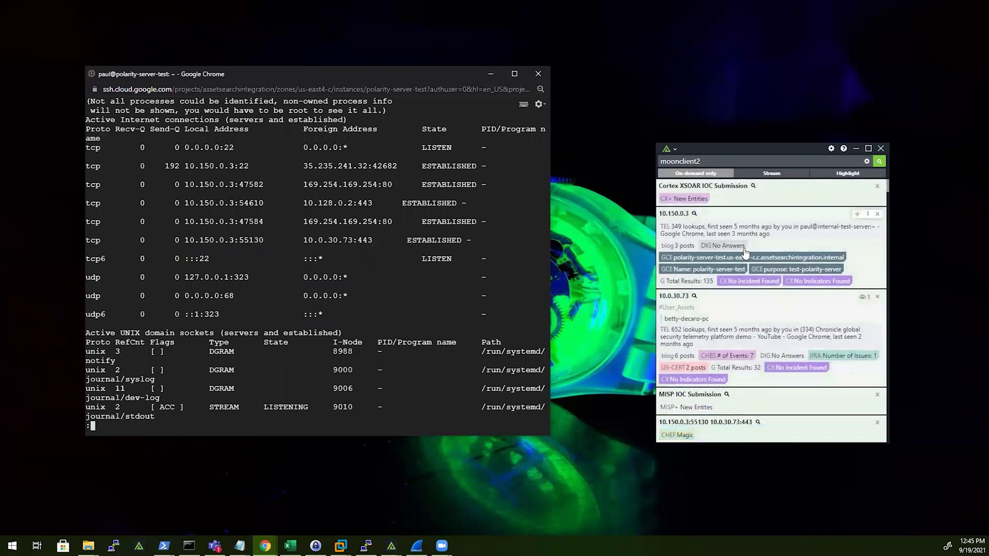
{"action": "key", "text": "ctrl+alt+h"}
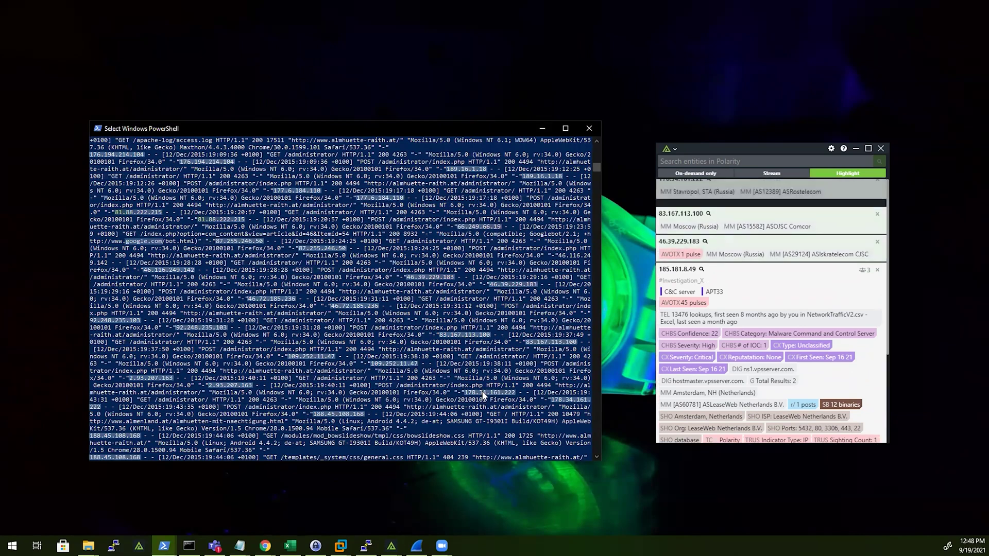
Expand the 46.39.229.183 card in the Polarity panel to show its annotations.
{"action": "left_click", "coordinate": [705, 242]}
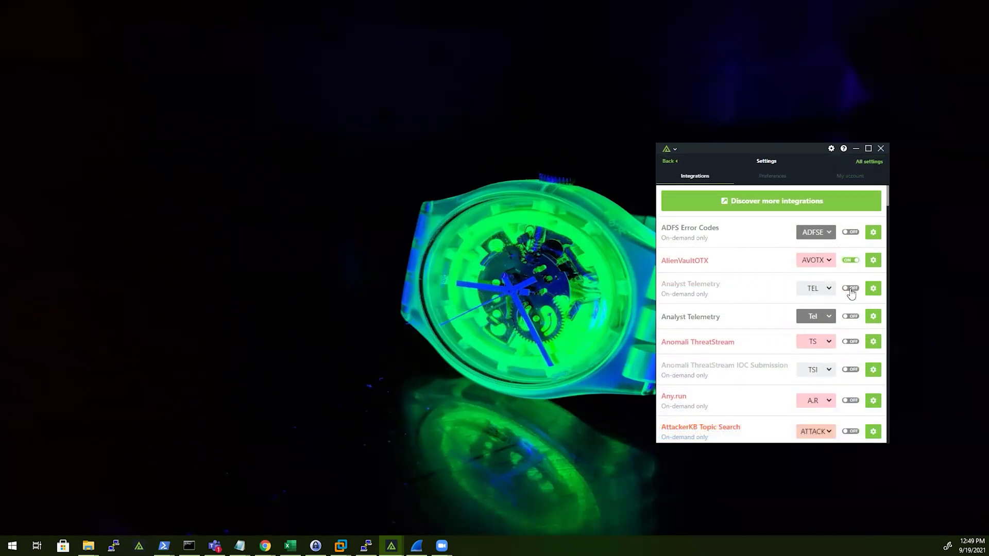
{"action": "scroll", "coordinate": [853, 332], "scroll_direction": "down", "scroll_amount": 1}
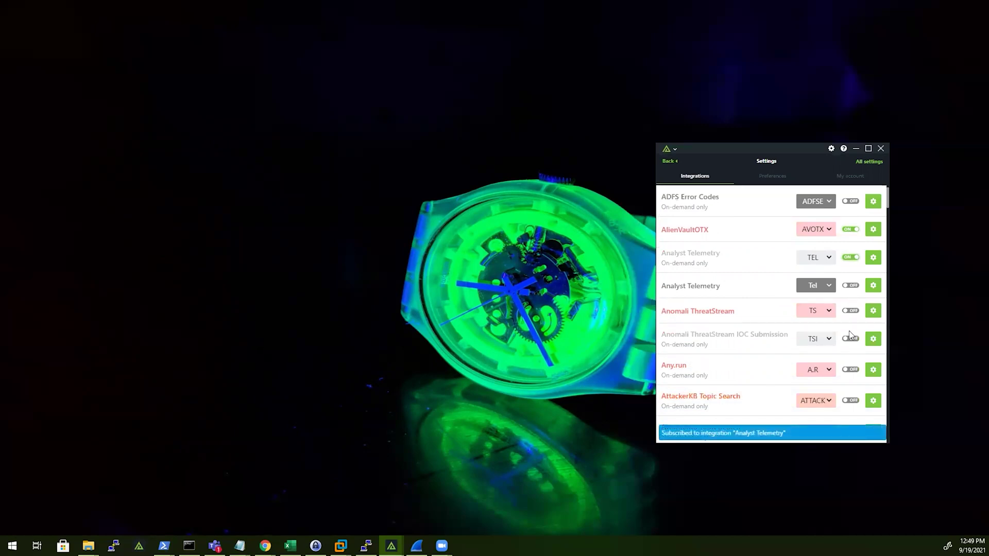
{"action": "scroll", "coordinate": [849, 332], "scroll_direction": "down", "scroll_amount": 1}
{"action": "scroll", "coordinate": [858, 330], "scroll_direction": "down", "scroll_amount": 1}
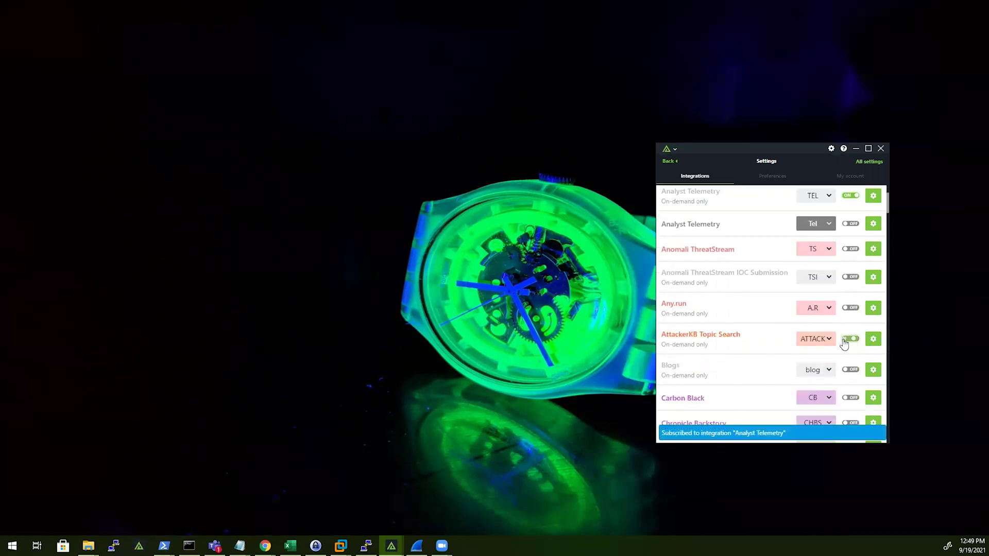
{"action": "scroll", "coordinate": [847, 343], "scroll_direction": "down", "scroll_amount": 1}
Switch on the Blogs, Chronicle Backstory and Confluence integrations.
{"action": "left_click", "coordinate": [844, 343]}
{"action": "scroll", "coordinate": [842, 340], "scroll_direction": "down", "scroll_amount": 1}
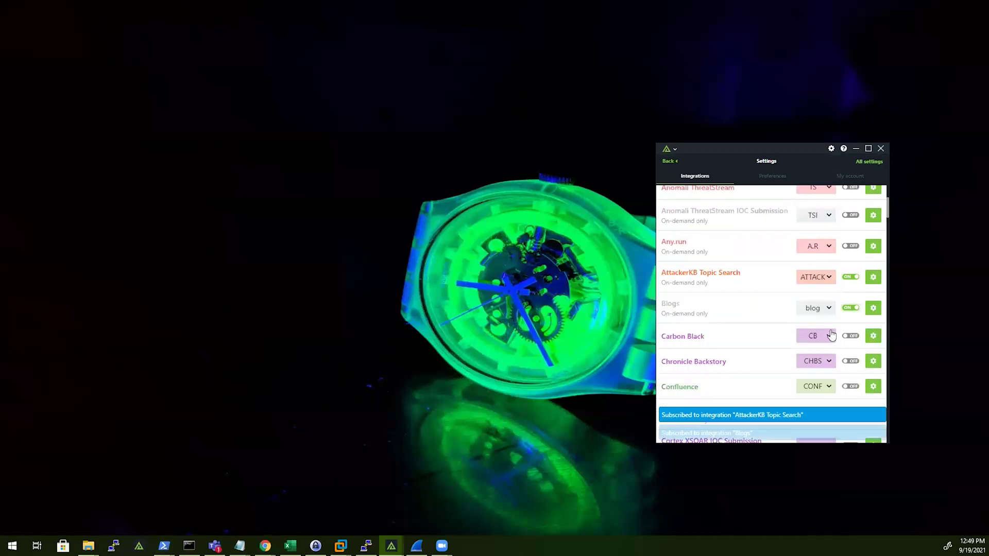
{"action": "scroll", "coordinate": [827, 331], "scroll_direction": "down", "scroll_amount": 1}
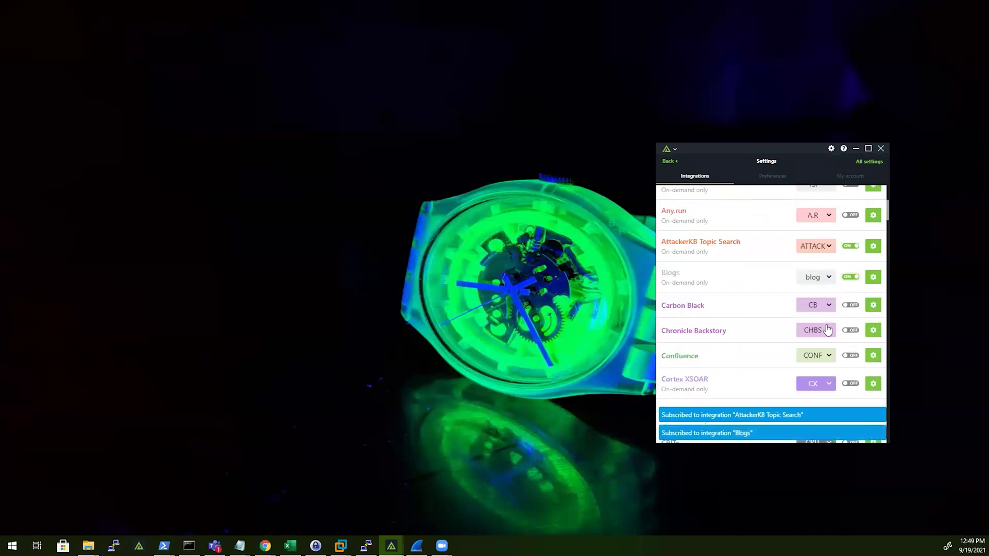
{"action": "left_click", "coordinate": [853, 332]}
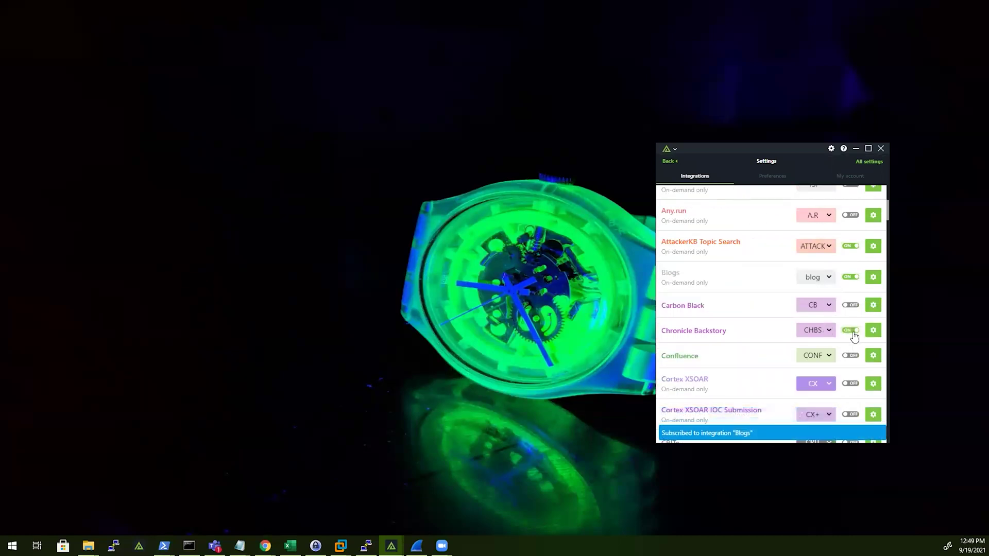
{"action": "left_click", "coordinate": [852, 357]}
{"action": "scroll", "coordinate": [850, 362], "scroll_direction": "down", "scroll_amount": 1}
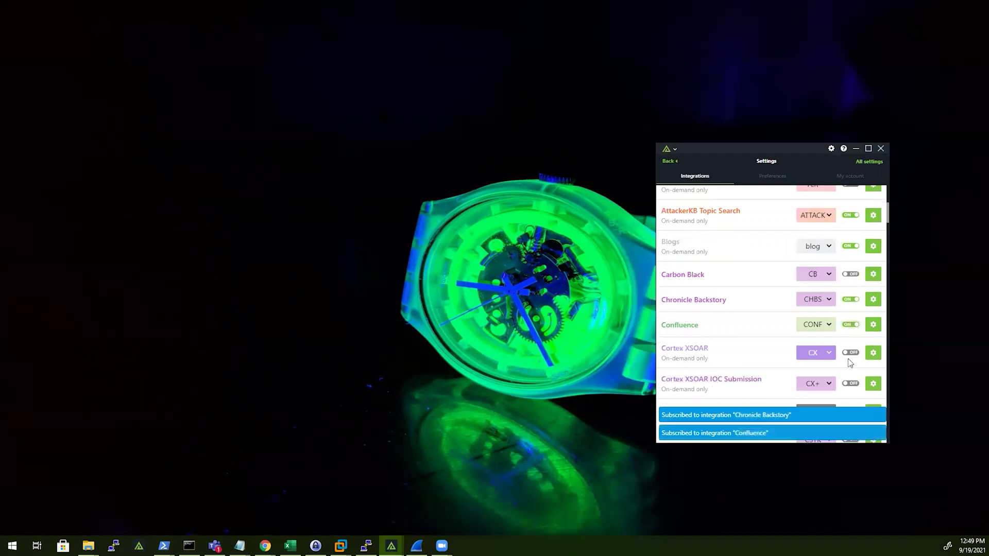